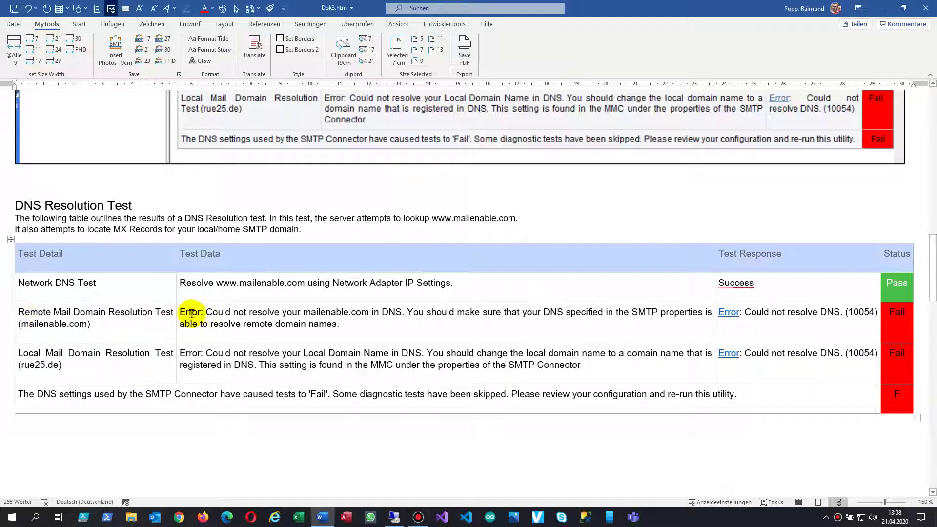
- Highlight the Remote Mail Domain test, its resolution error, the 'Could not resolve DNS' response and error code 10054
drag(18, 313, 178, 310)
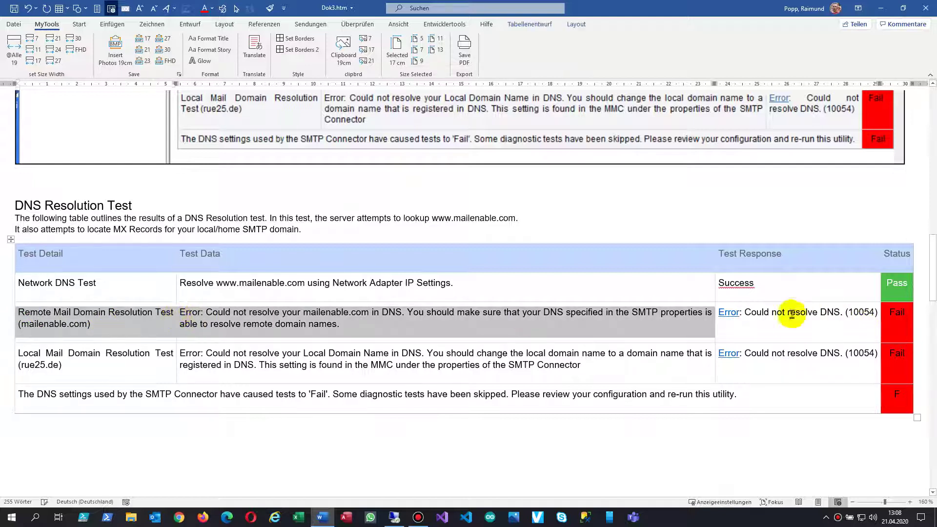
drag(746, 313, 837, 314)
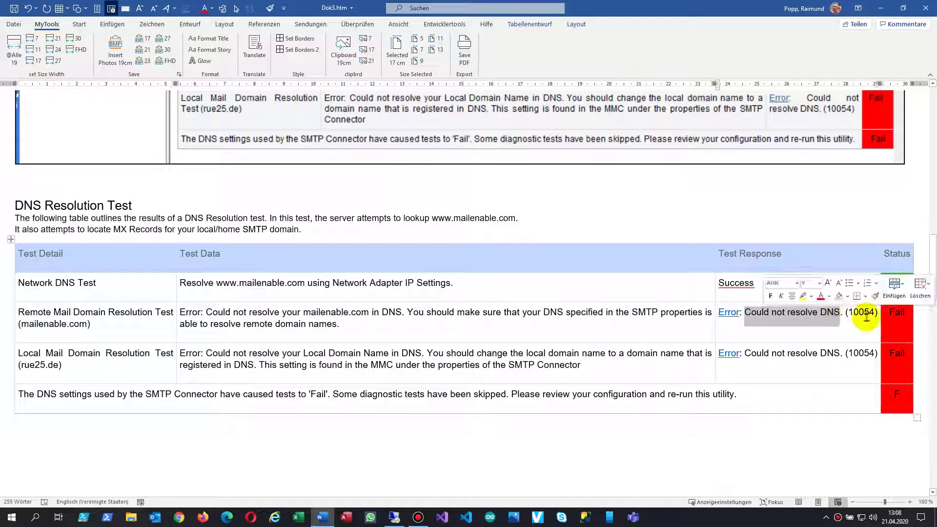
drag(852, 314, 870, 314)
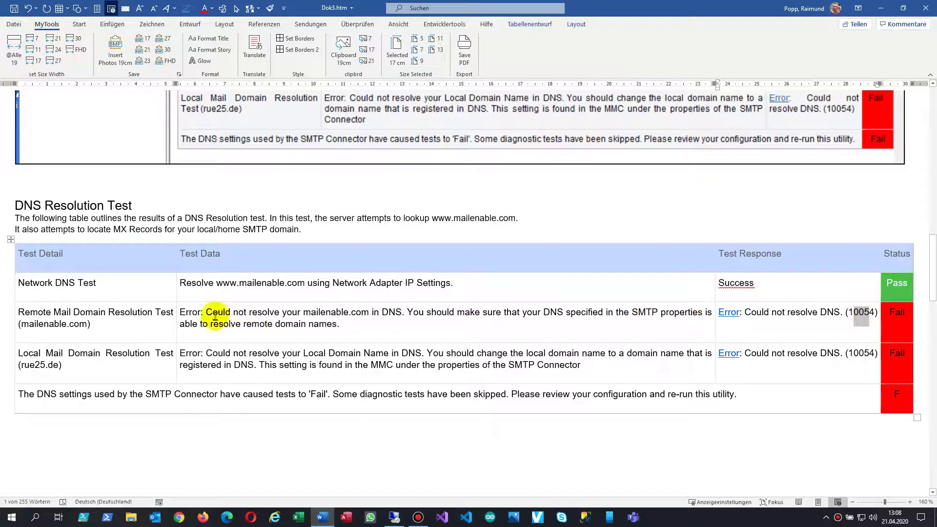
drag(207, 311, 456, 311)
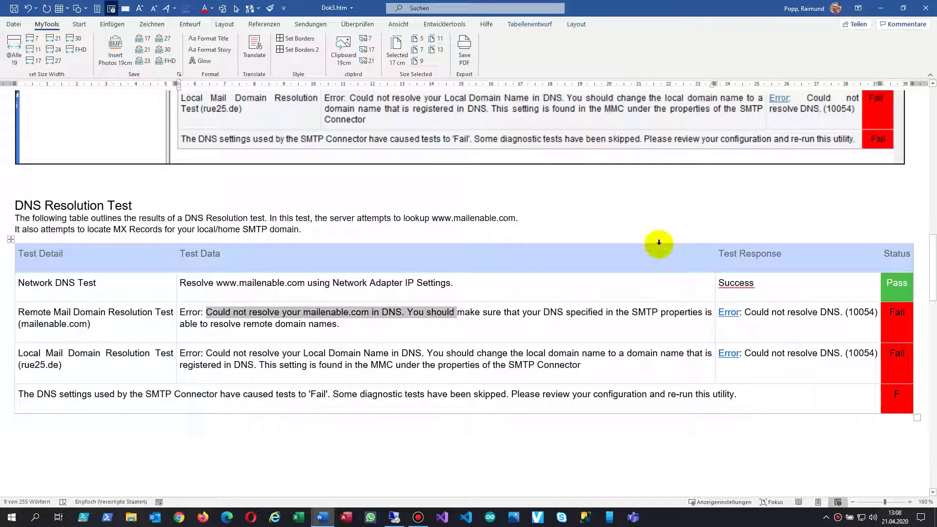
- Switch the input language to English (United States) and restore Word down to reveal the remote desktop
key(alt+shift)
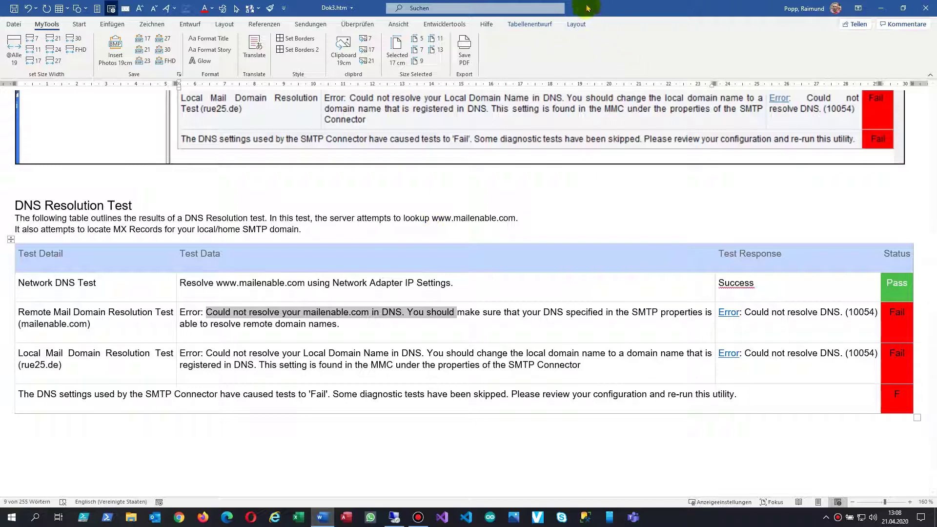
drag(587, 8, 820, 249)
key(alt+Tab)
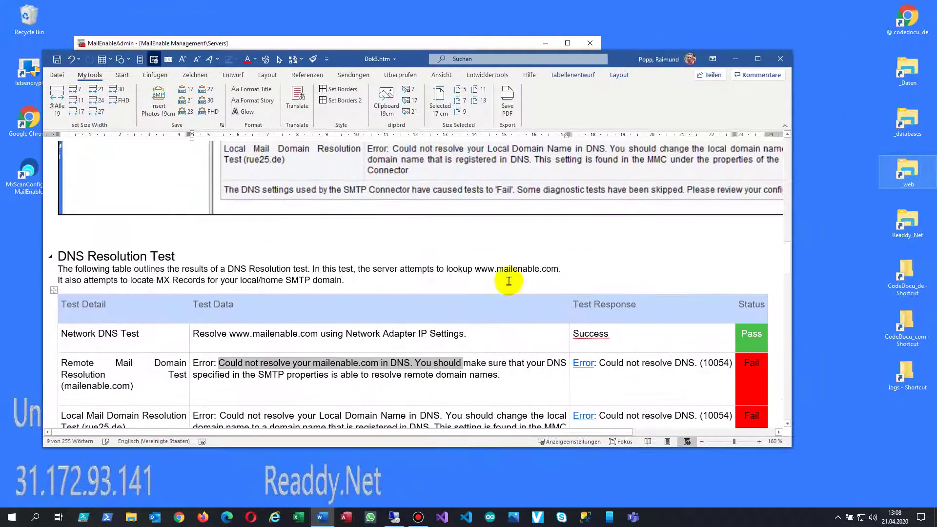
- Maximize Word and scroll up to the Outbound queue screenshot with its socket-connection errors
double_click(618, 57)
scroll(561, 361, down, 2)
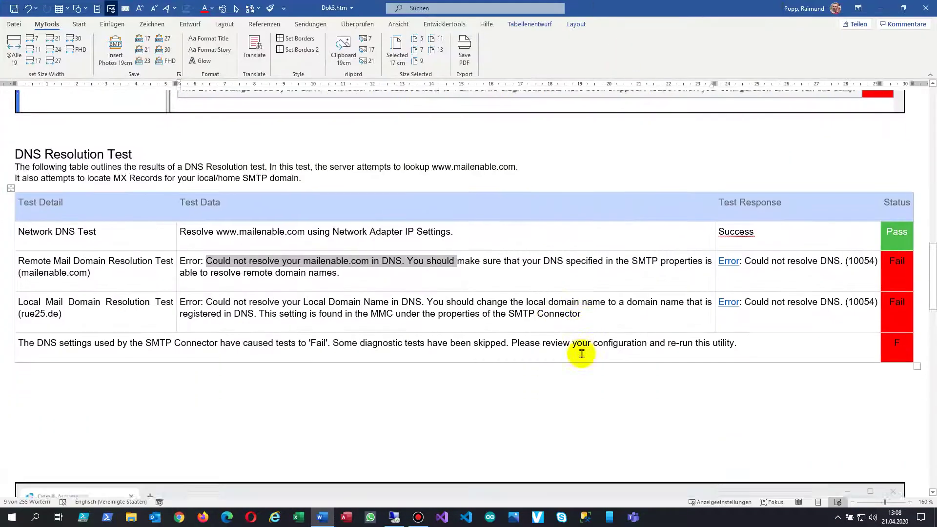
scroll(342, 244, up, 5)
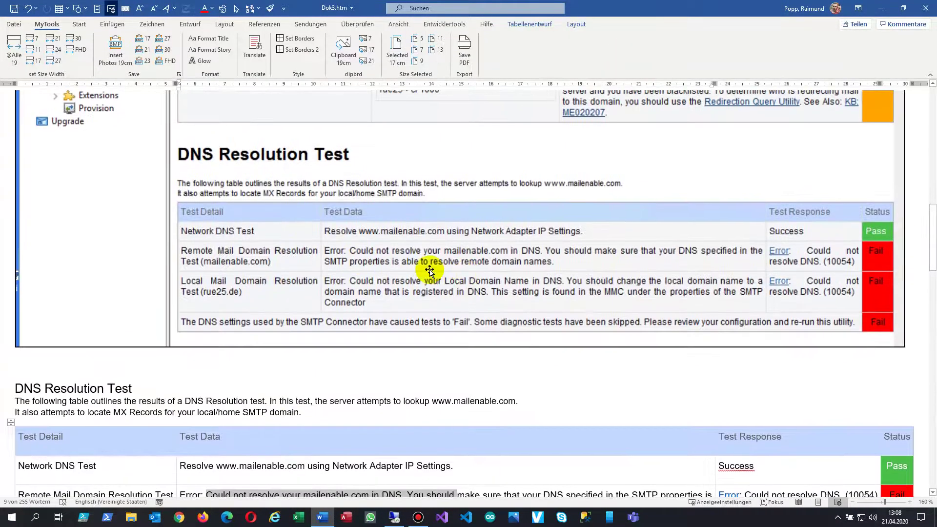
scroll(186, 232, up, 3)
scroll(183, 234, up, 1)
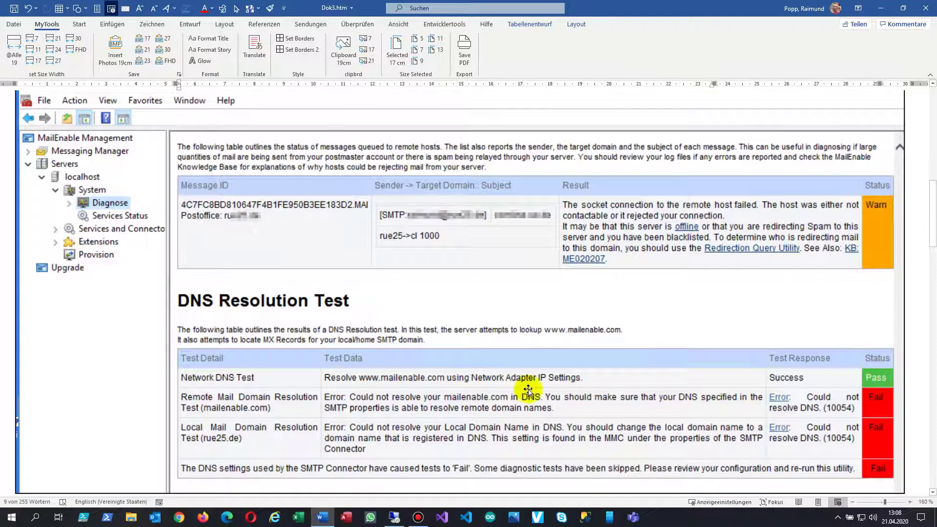
scroll(529, 385, up, 5)
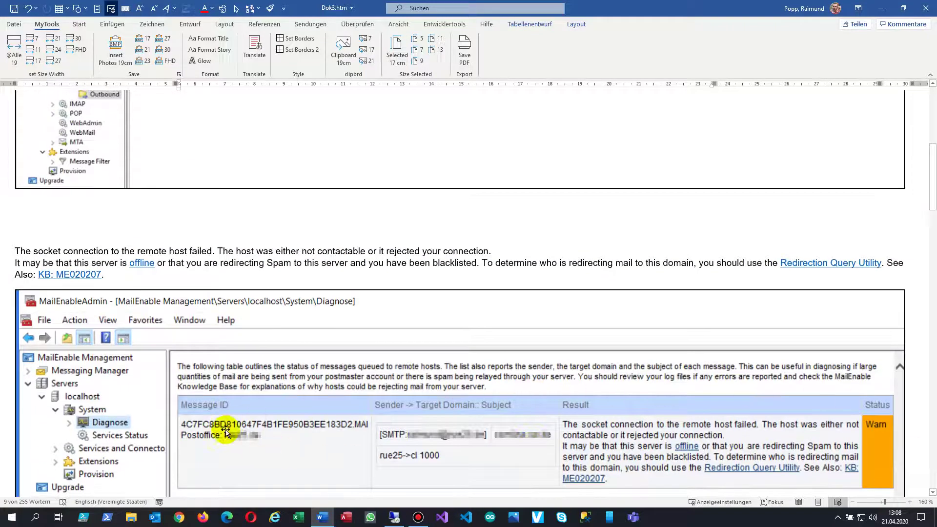
scroll(291, 309, up, 7)
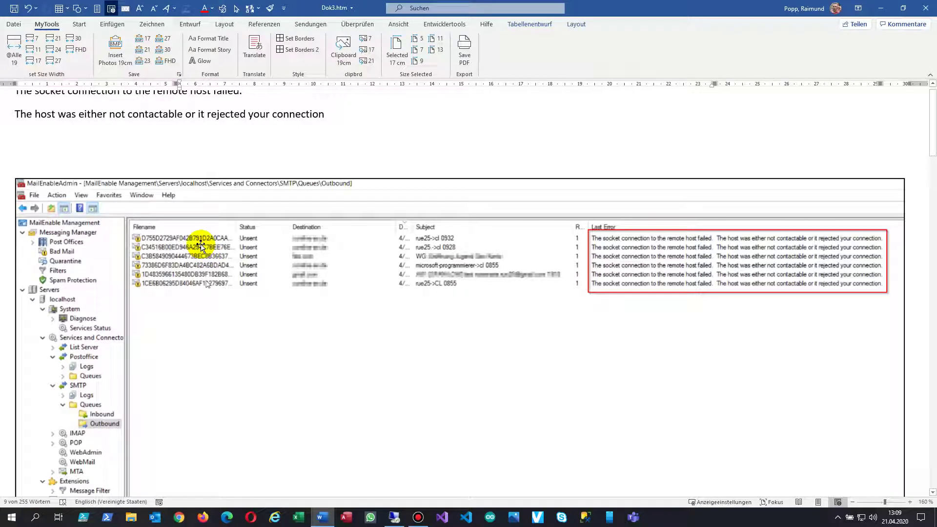
scroll(164, 141, up, 1)
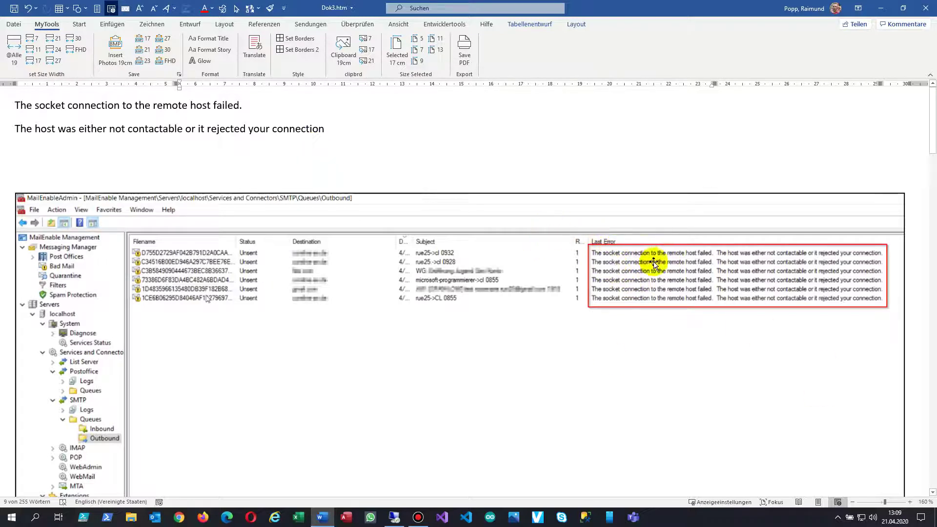
scroll(704, 269, up, 1)
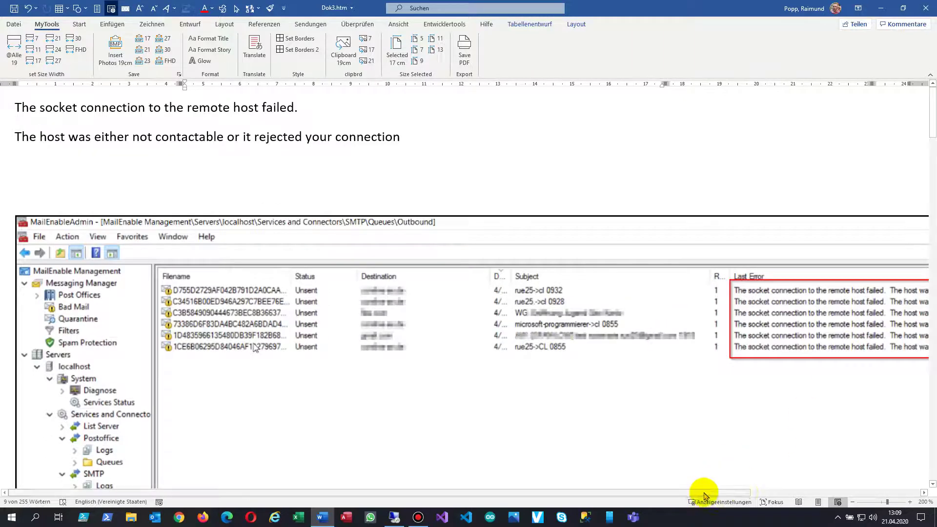
- Set the zoom back to 160% and scroll down toward the hoster's rue25.de DNS records
drag(704, 492, 866, 492)
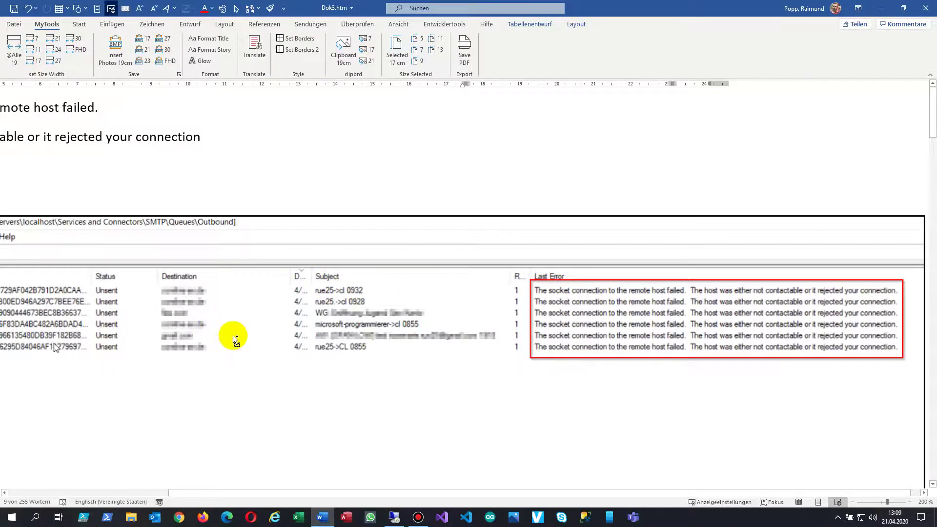
ctrl+scroll(234, 342, down, 4)
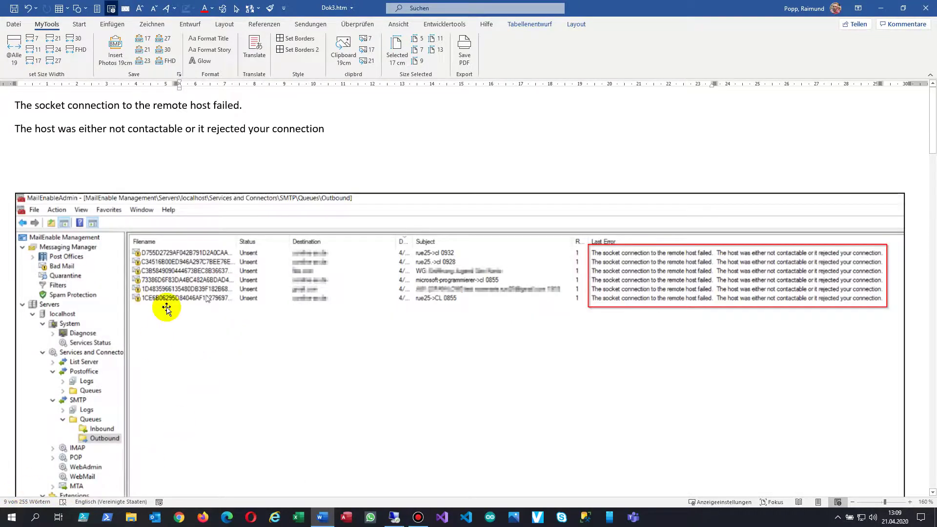
scroll(176, 312, down, 10)
- Scroll down past the DNS records screenshots and minimize Word to reveal the MailEnable console
scroll(194, 320, down, 15)
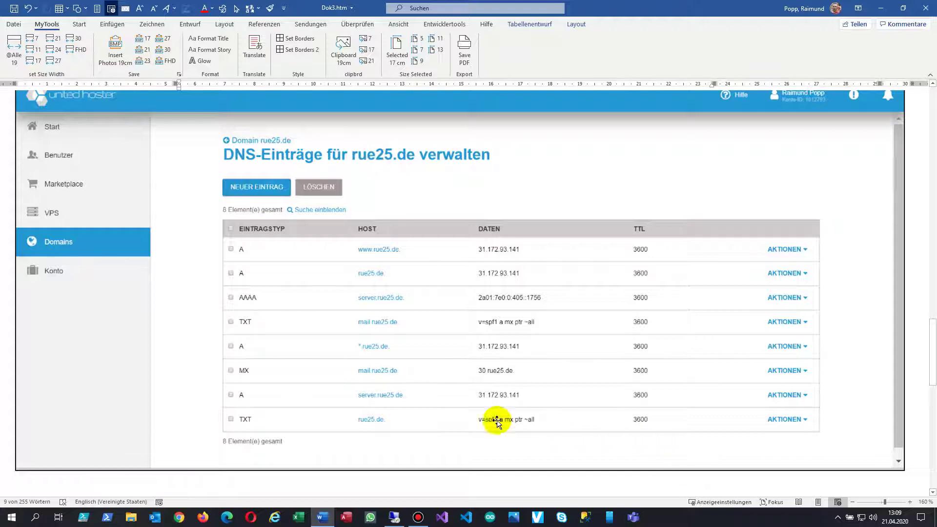
scroll(380, 379, down, 8)
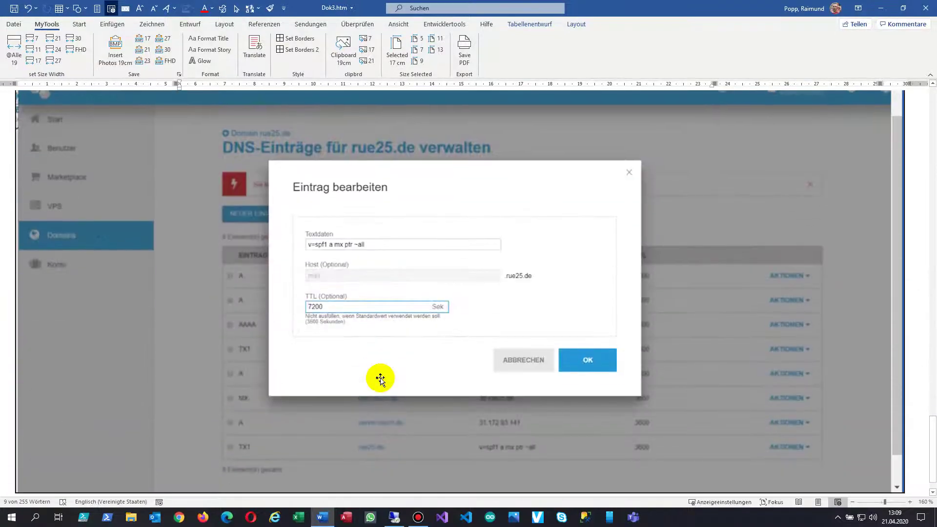
scroll(381, 380, down, 2)
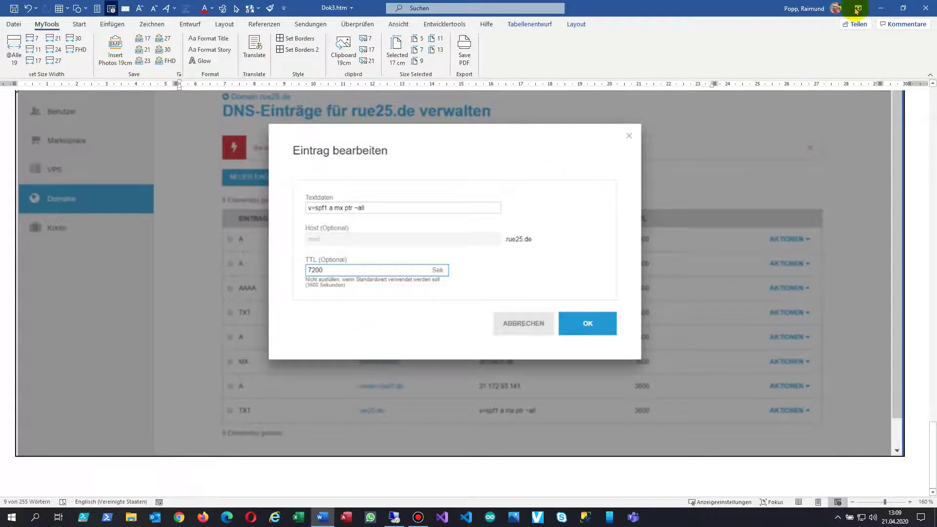
click(881, 8)
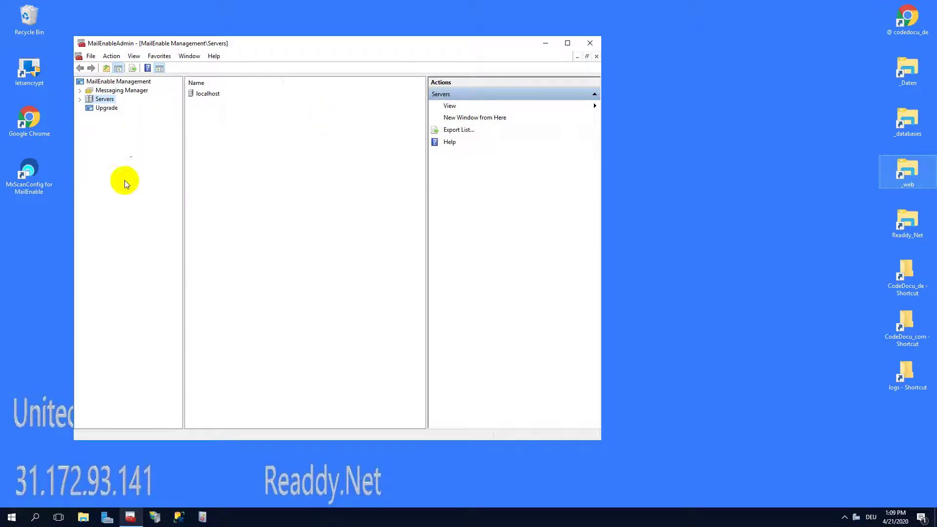
- Expand Servers in the console tree to show the localhost server
click(79, 99)
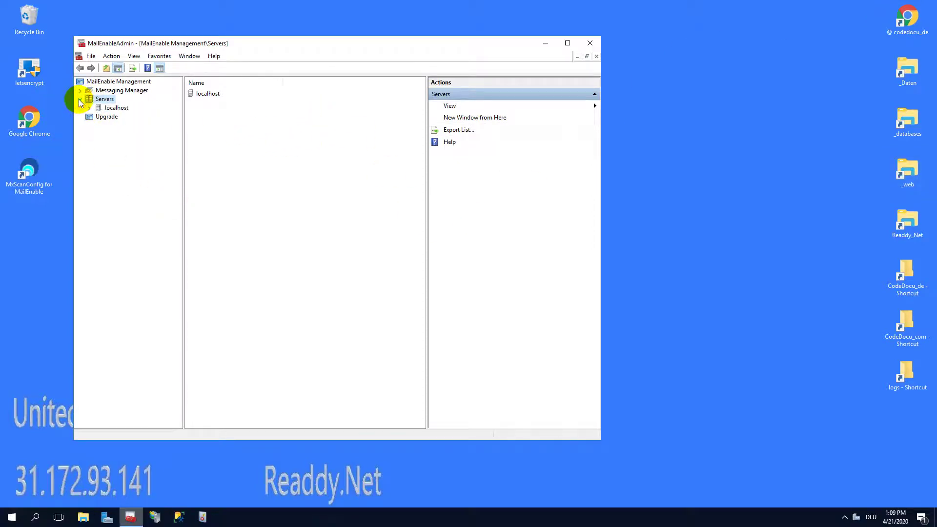
click(113, 44)
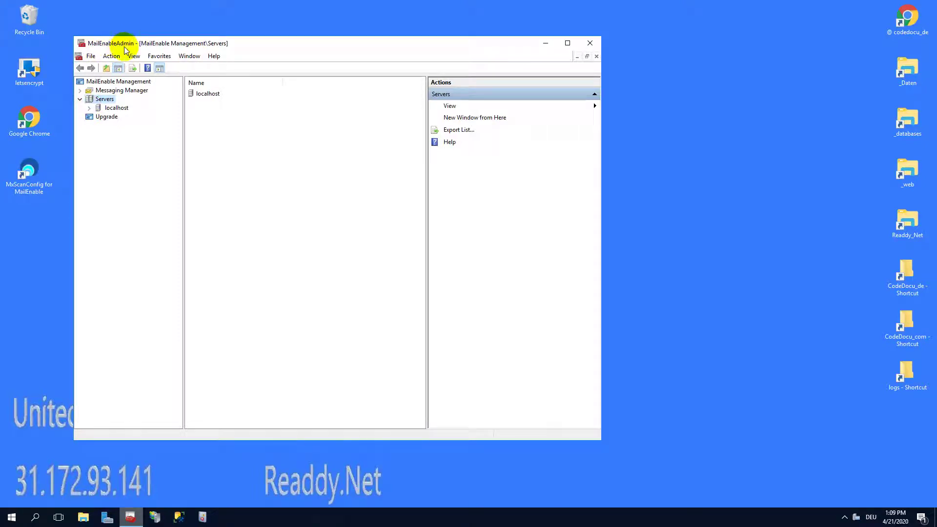
click(135, 521)
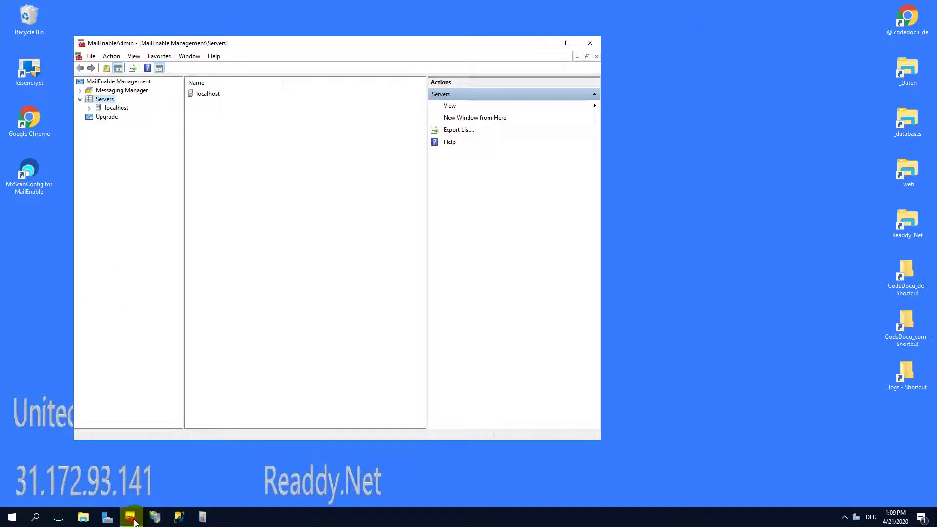
mouse_move(127, 523)
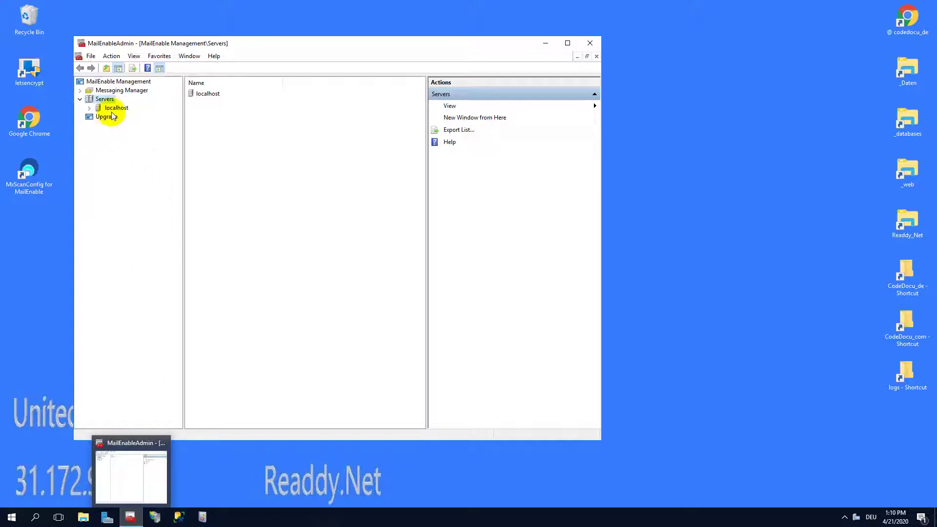
- Expand localhost, System and Services and Connectors, then open the SMTP connector's context menu
click(90, 108)
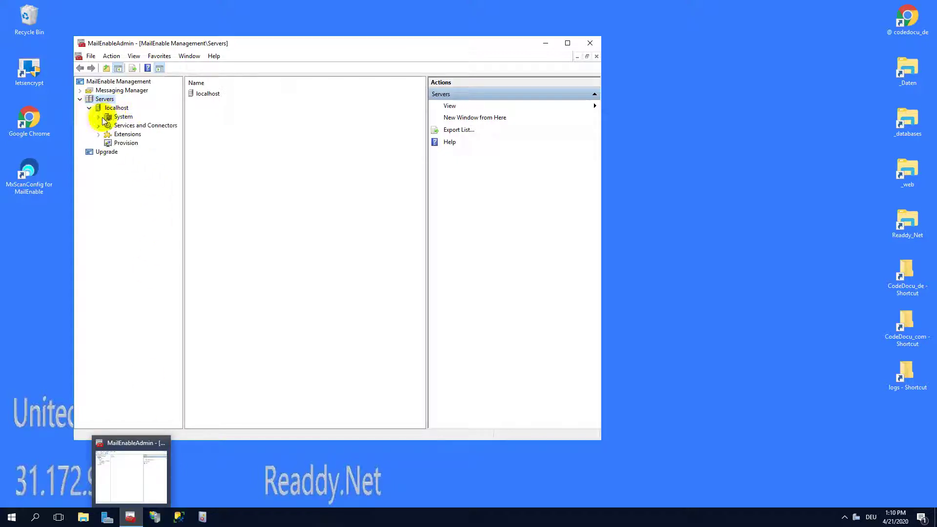
click(99, 117)
click(98, 144)
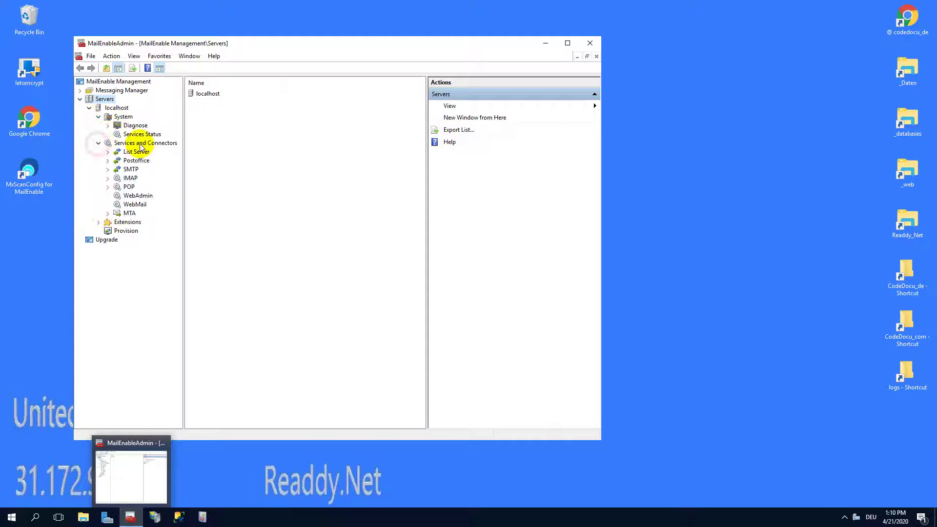
click(131, 170)
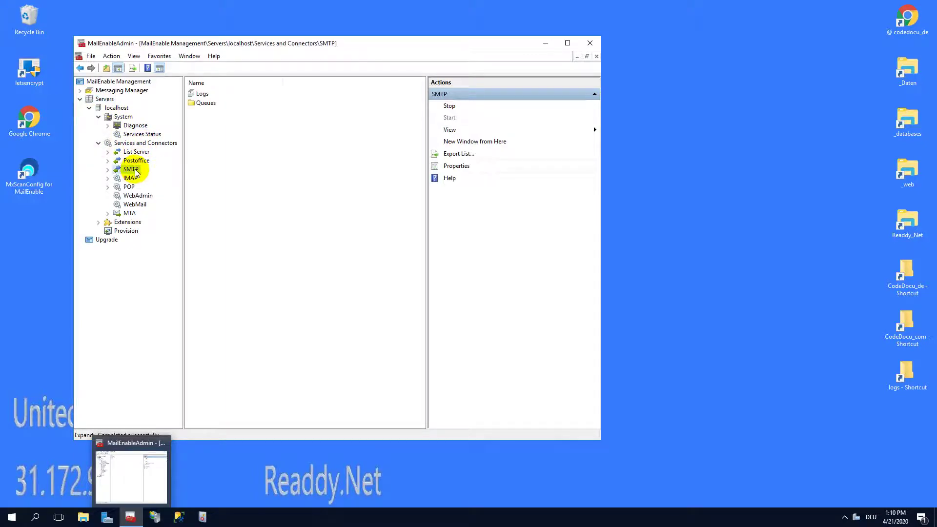
right_click(135, 174)
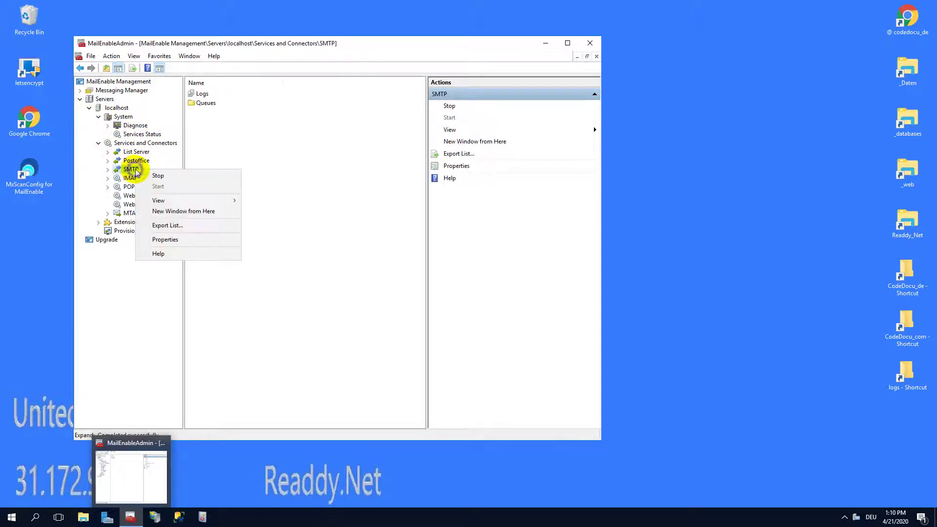
- Open SMTP Properties, move the dialog up-left, and select rue25.de in both domain fields
click(188, 242)
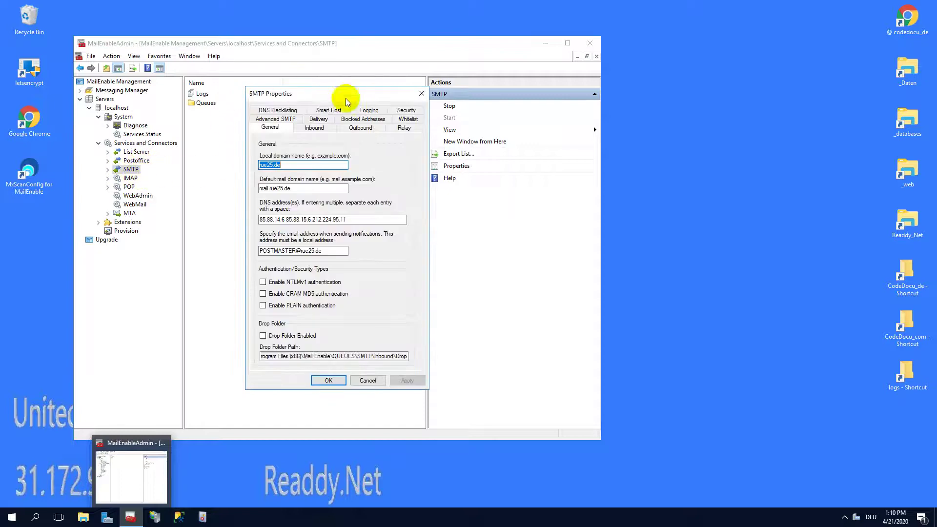
drag(308, 94, 234, 58)
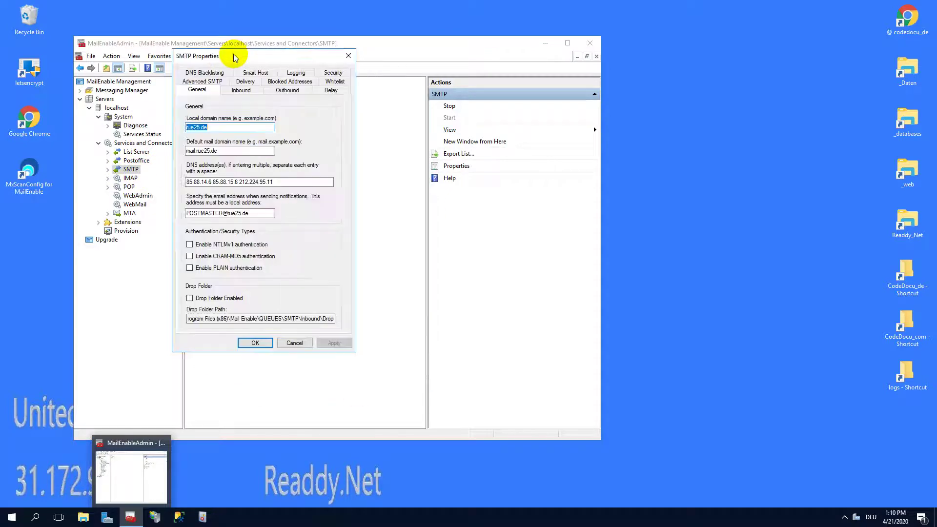
click(230, 127)
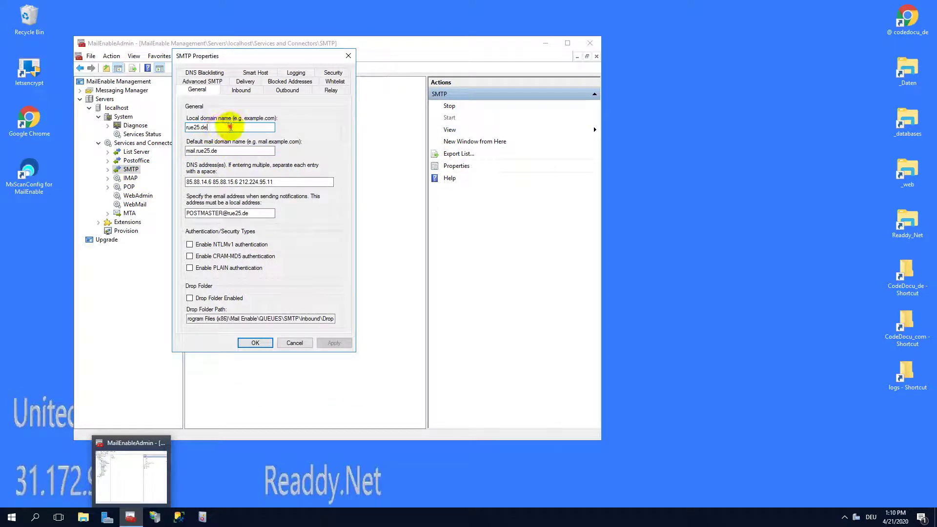
double_click(230, 127)
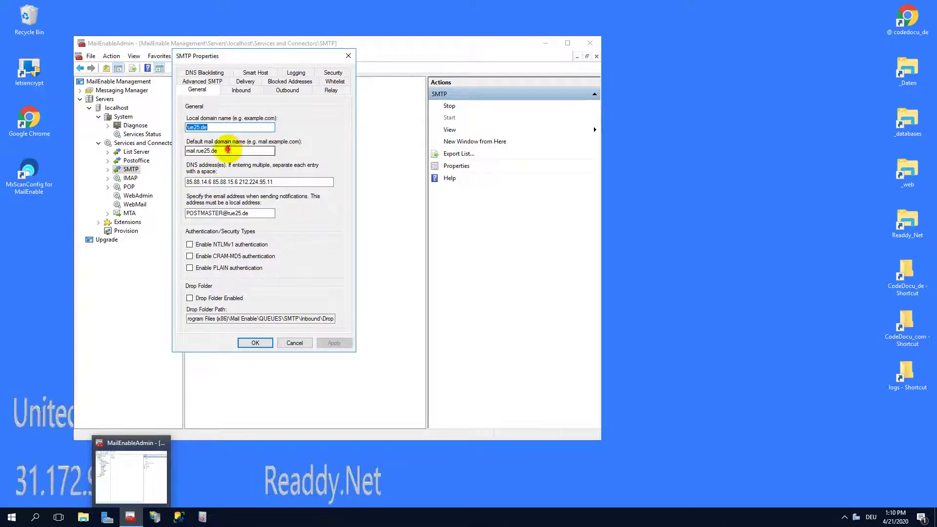
drag(227, 150, 199, 151)
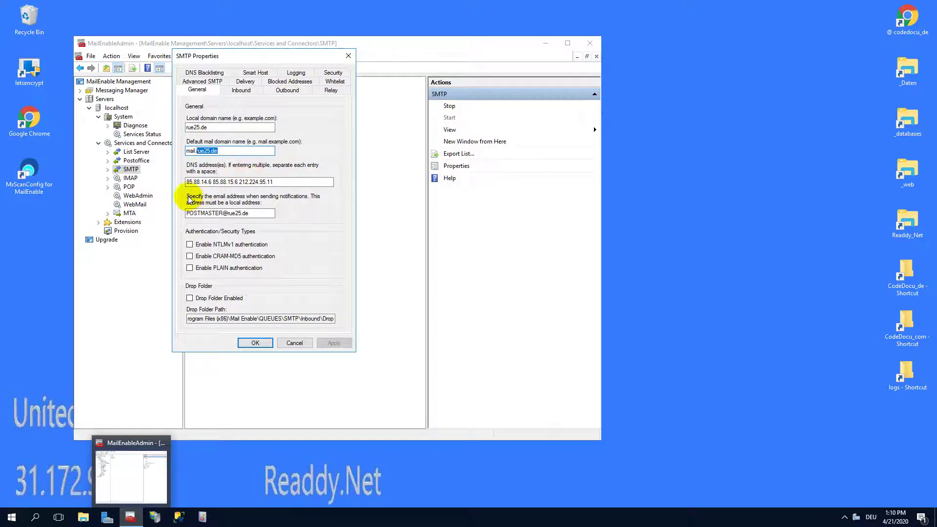
- Select the first DNS server address 85.88.14.6 and bring the Word notes forward
click(187, 181)
key(ctrl+a)
key(Delete)
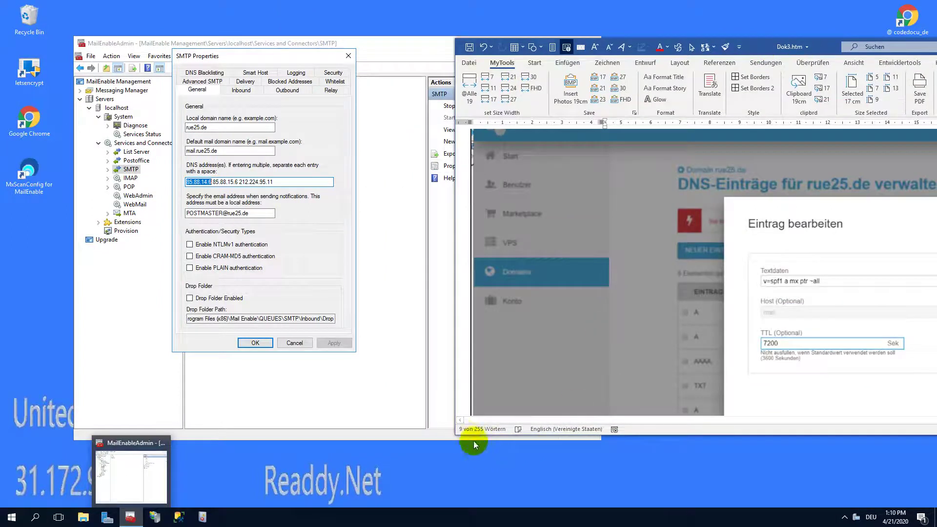
- Browse the DNS-Einträge screenshot in Word, scroll back to the socket-connection errors, then move Word out of view
drag(459, 436, 509, 519)
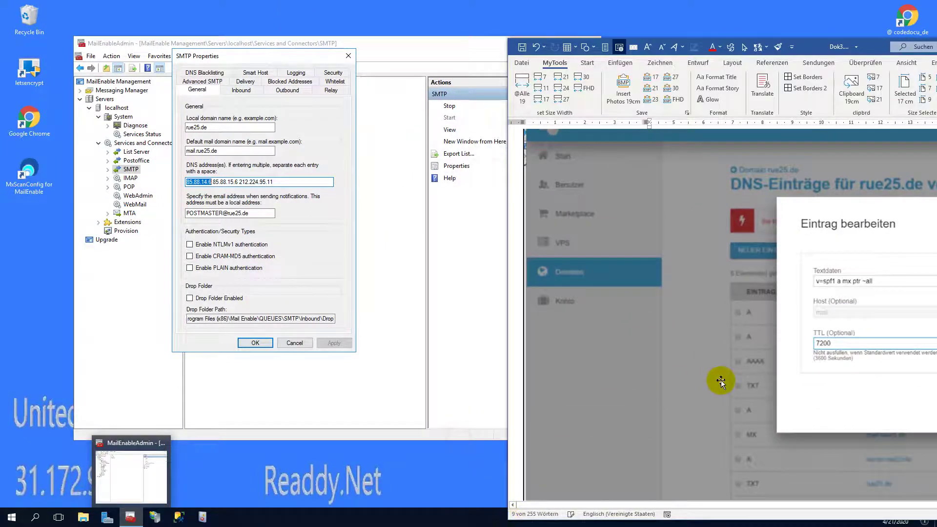
scroll(722, 383, down, 5)
scroll(721, 383, down, 5)
scroll(721, 383, up, 2)
scroll(721, 383, down, 5)
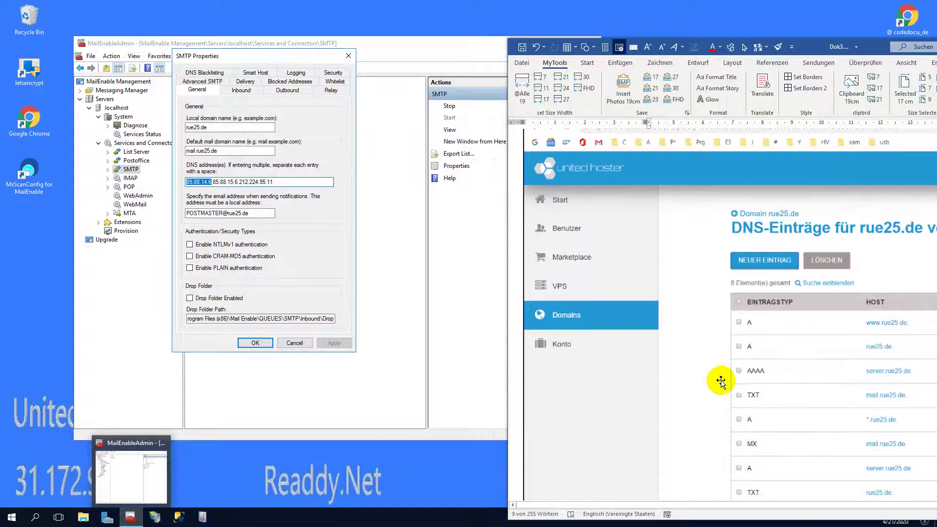
drag(618, 506, 835, 506)
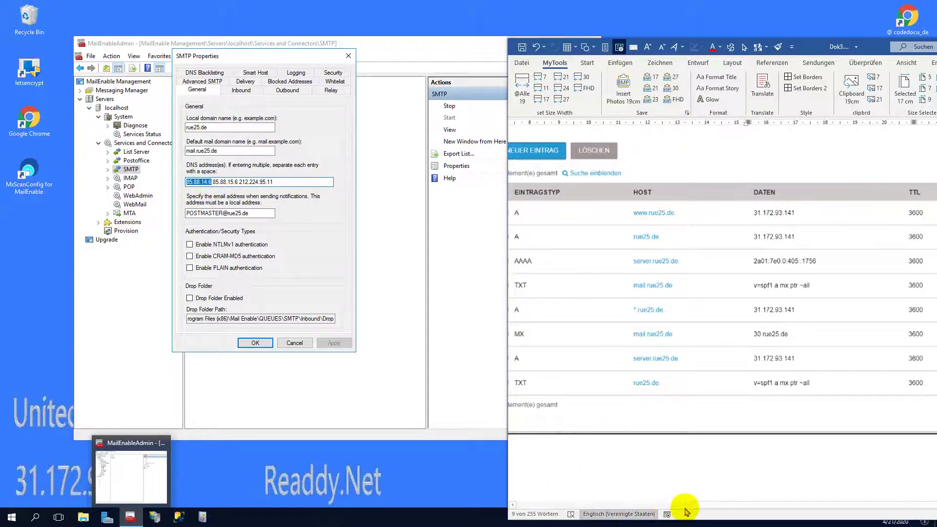
drag(690, 504, 529, 508)
scroll(680, 345, up, 15)
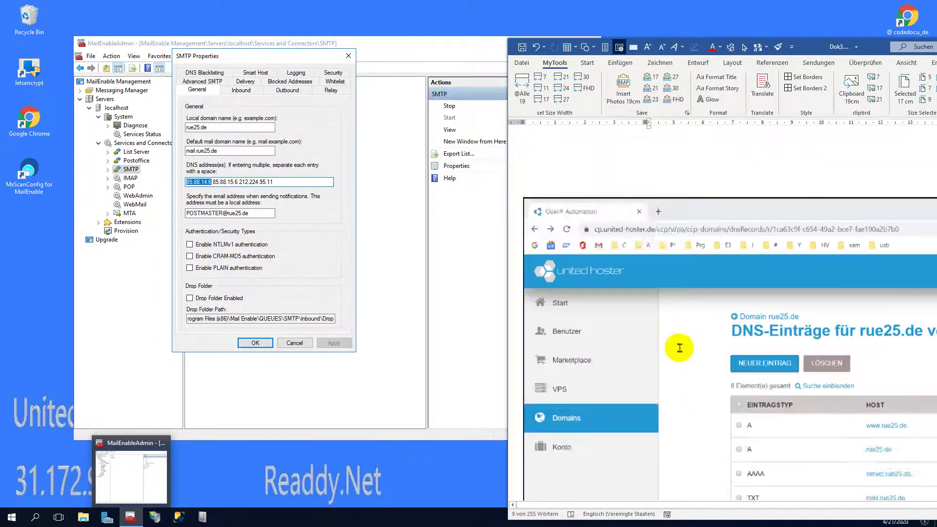
scroll(694, 358, up, 1)
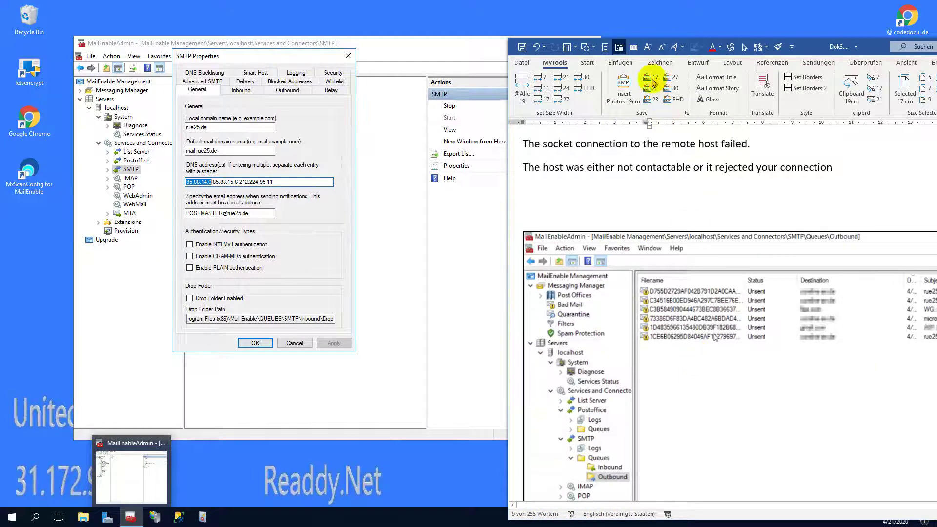
double_click(805, 39)
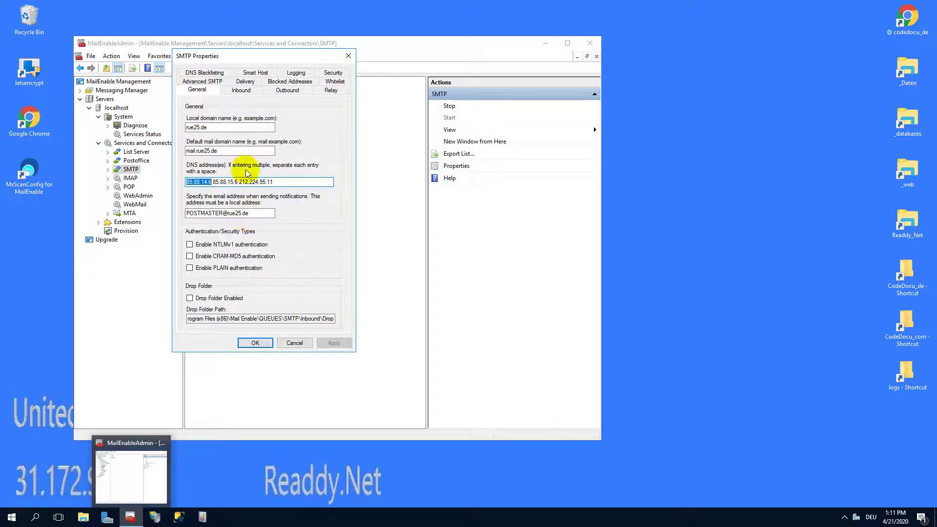
- Check the Inbound tab, then return to General and select the DNS list 85.88.14.6 85.88.15.6 212.224.95.11
click(287, 183)
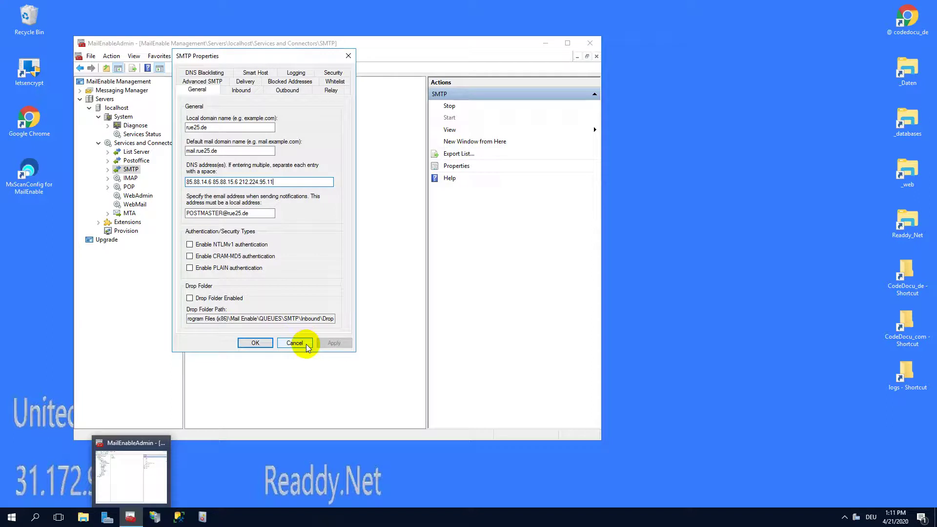
click(244, 94)
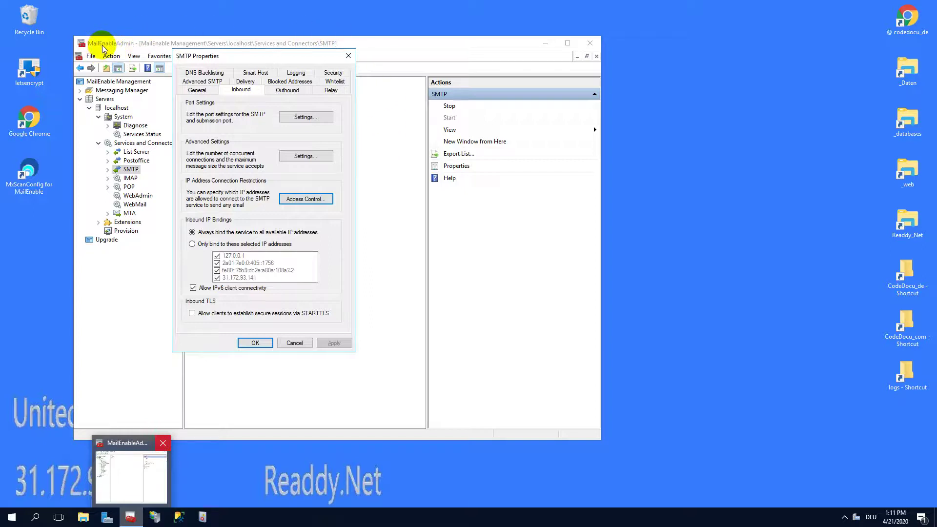
drag(227, 58, 239, 86)
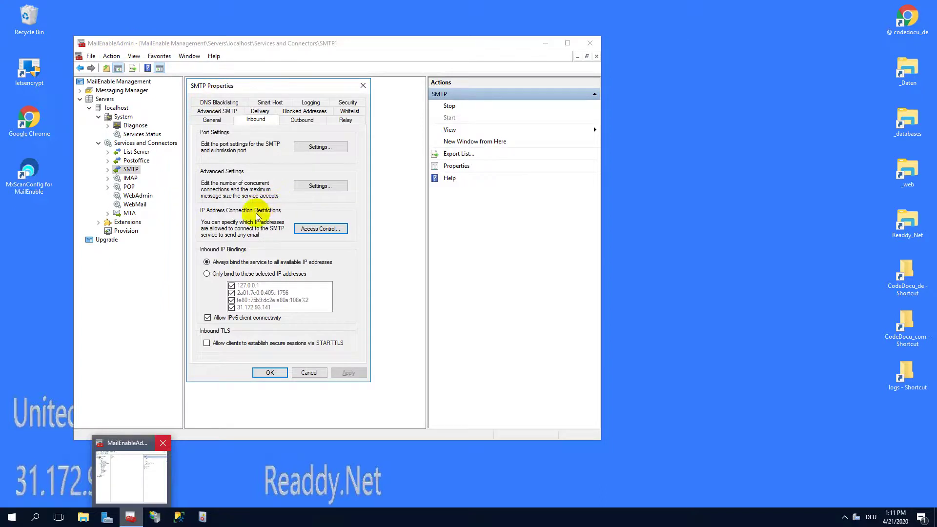
click(227, 119)
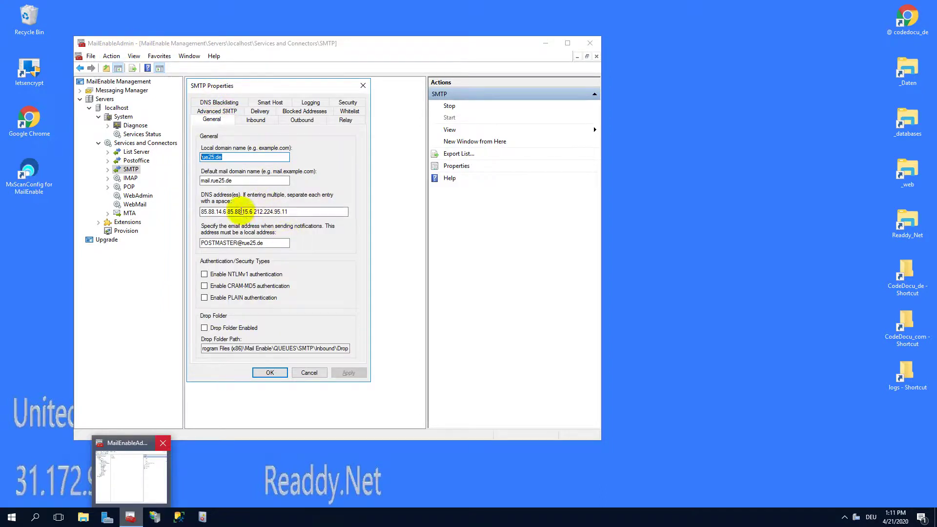
drag(308, 211, 194, 211)
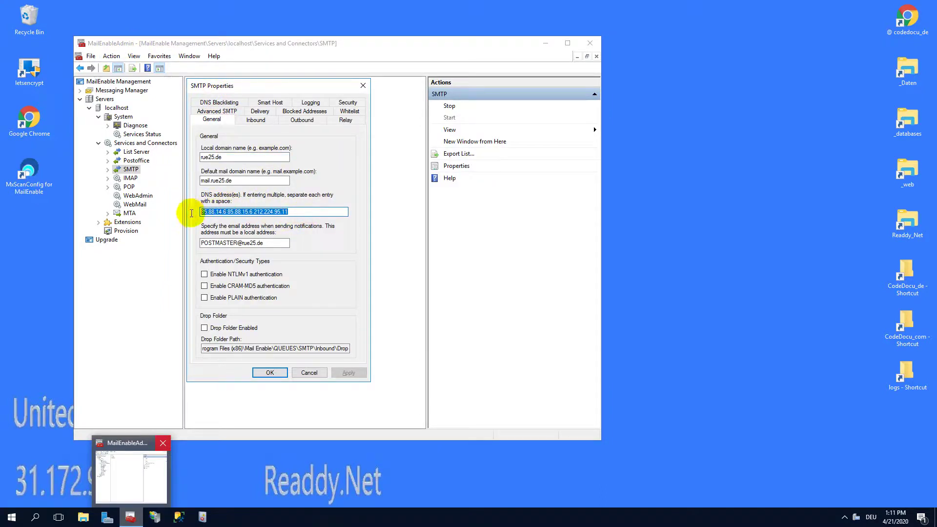
- Cancel SMTP Properties and close the console, saving settings to MailEnableAdmin.msc
click(308, 373)
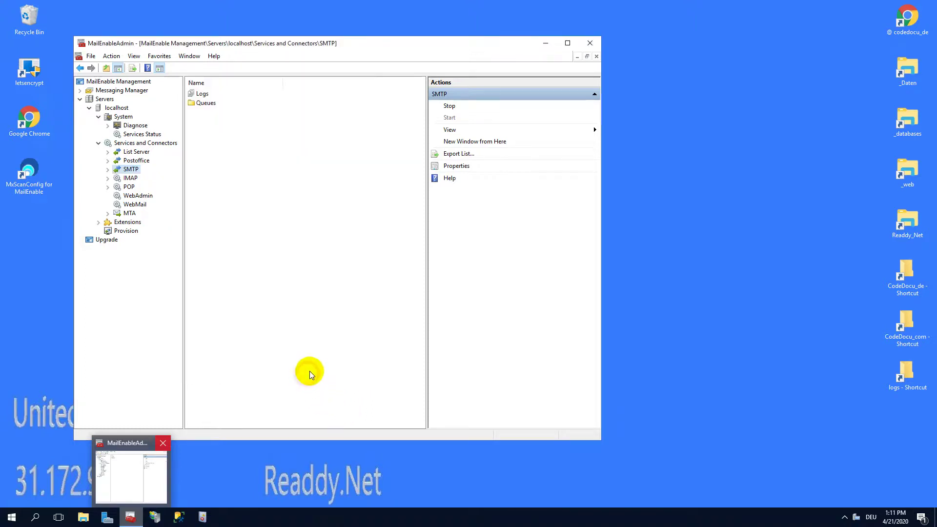
click(589, 44)
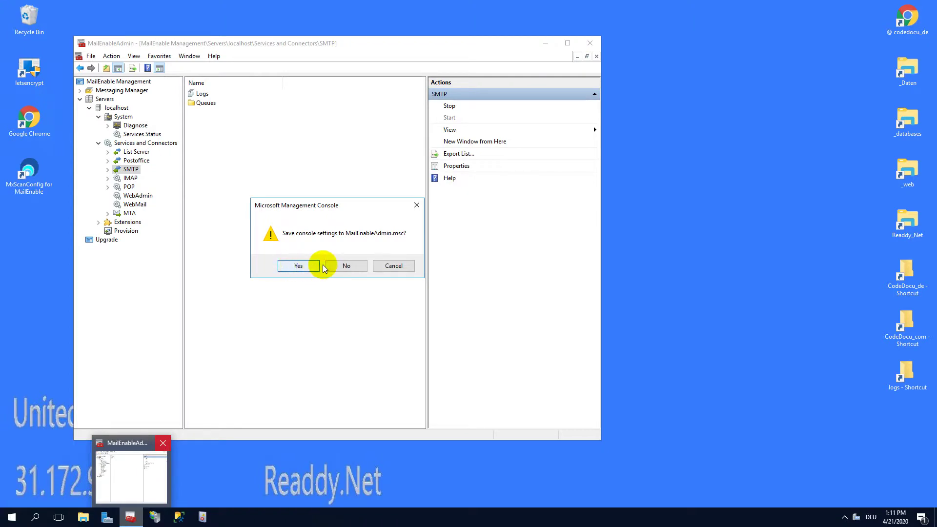
click(297, 267)
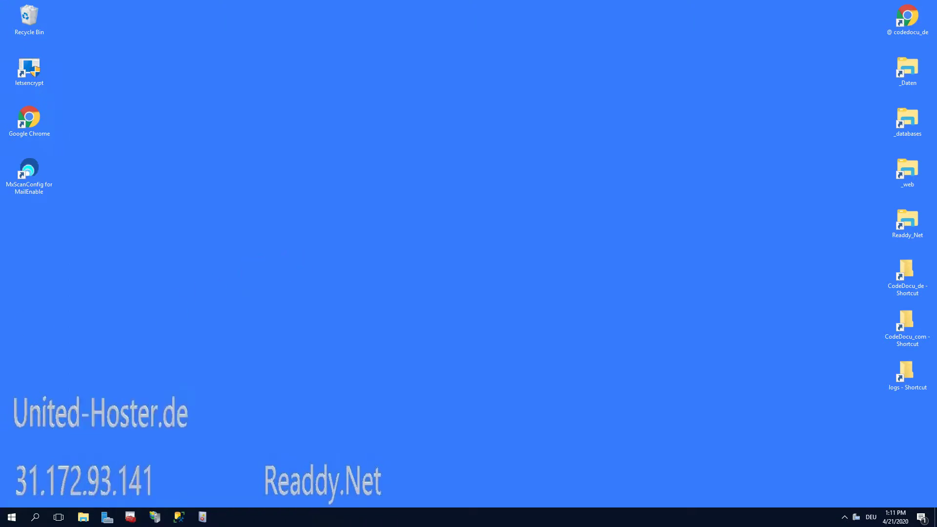